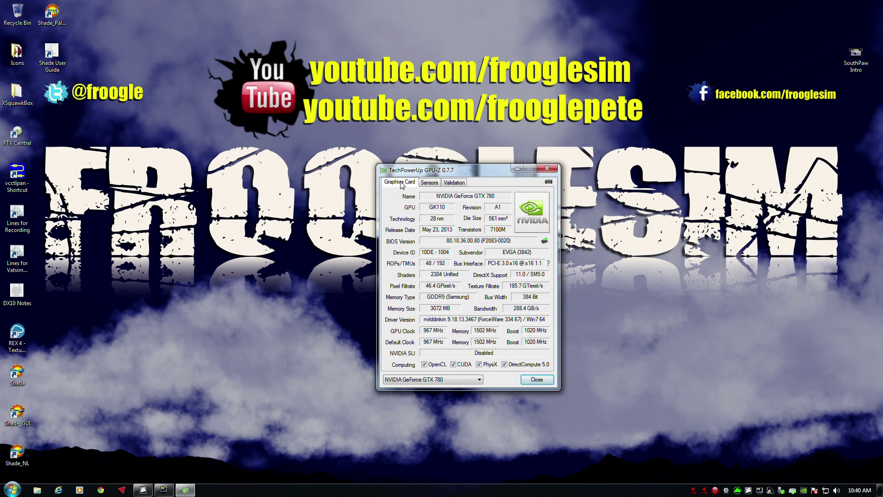
Show the graphics card's live sensor readings.
{"action": "left_click", "coordinate": [429, 184]}
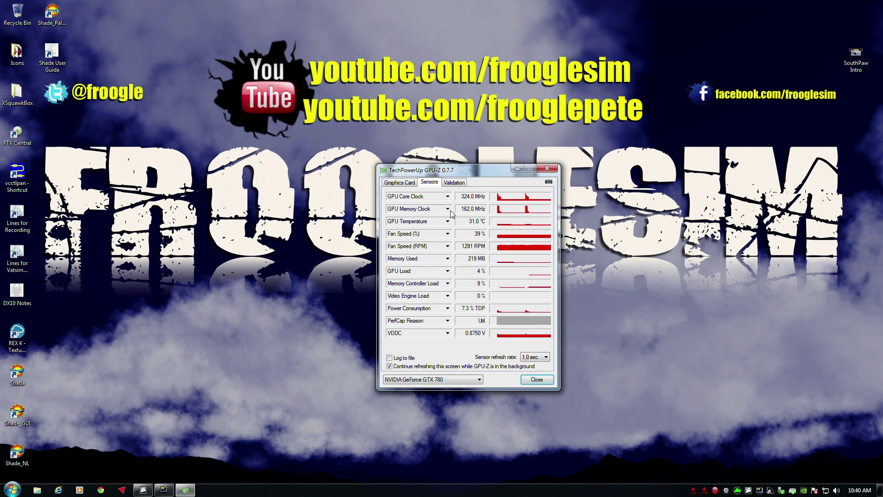
{"action": "left_click", "coordinate": [401, 361]}
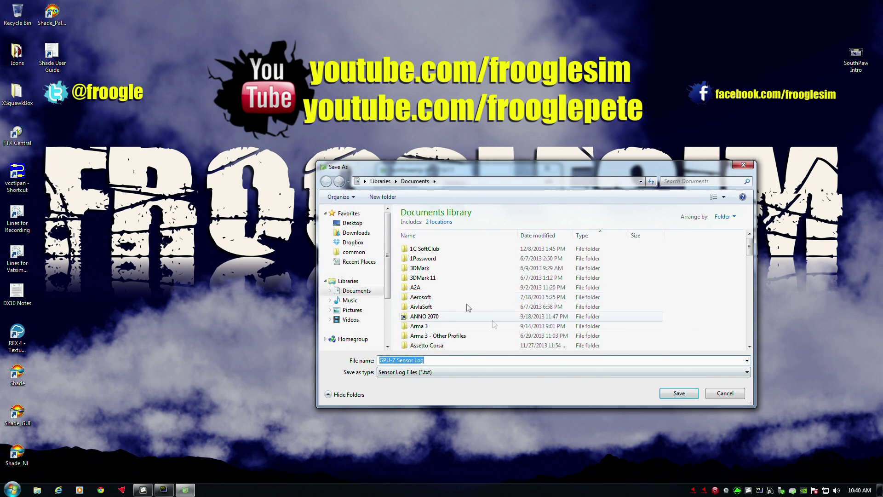
{"action": "left_click", "coordinate": [718, 393]}
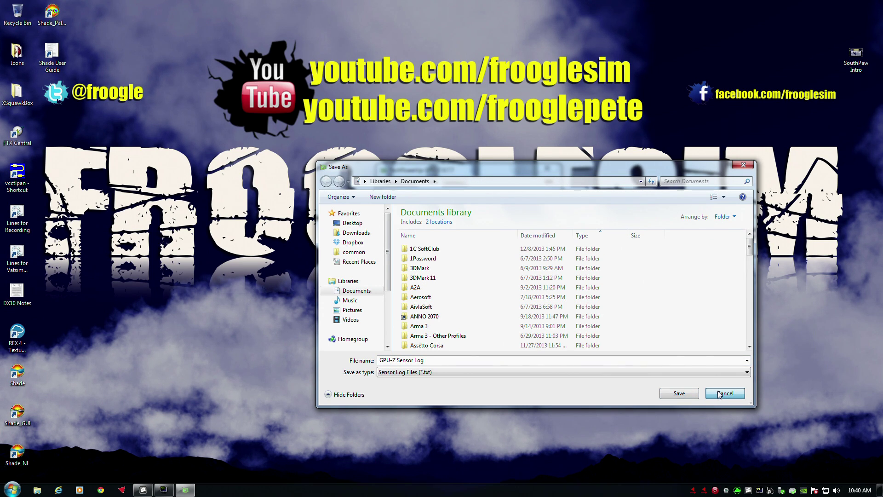
{"action": "left_click", "coordinate": [718, 390]}
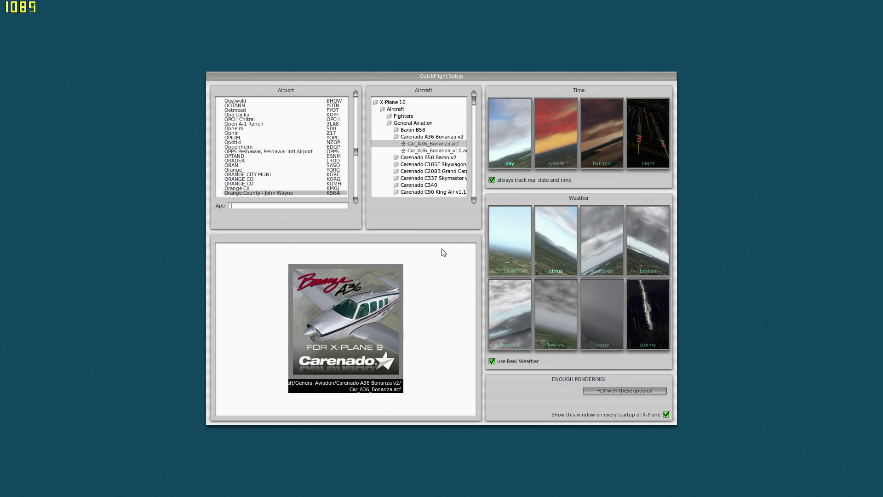
Switch to X-Plane, turn off real date and time tracking and real weather, and select Seattle Tacoma Intl (KSEA) as the airport.
{"action": "left_click", "coordinate": [498, 180]}
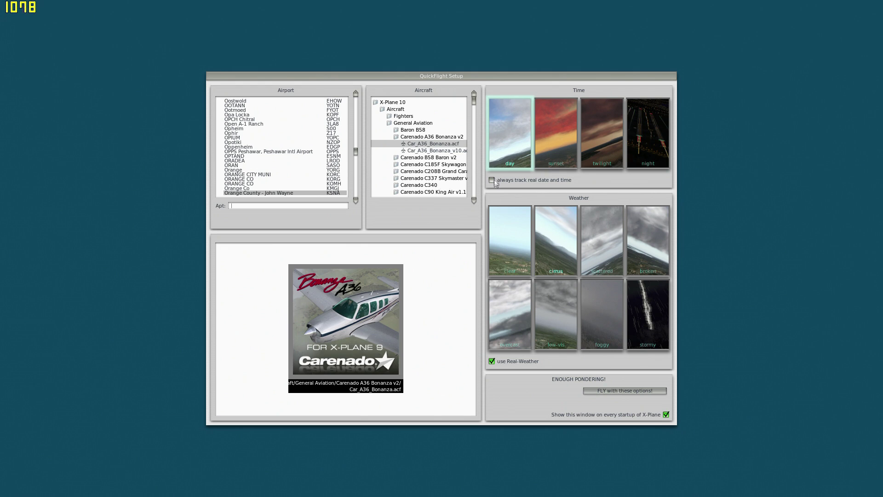
{"action": "left_click", "coordinate": [492, 361]}
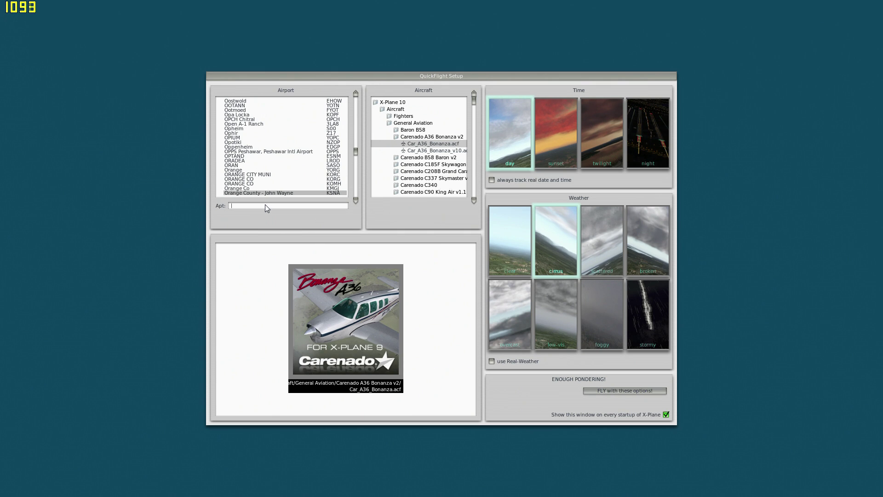
{"action": "type", "text": "KSEA"}
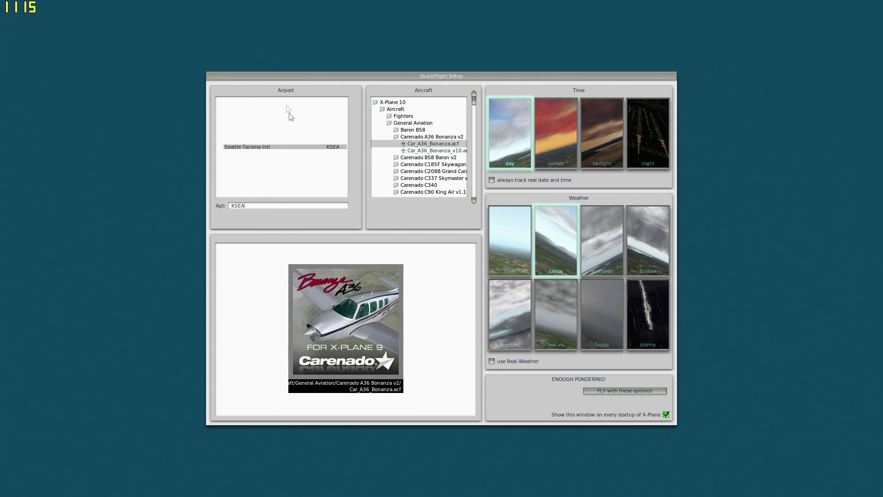
{"action": "left_click", "coordinate": [290, 146]}
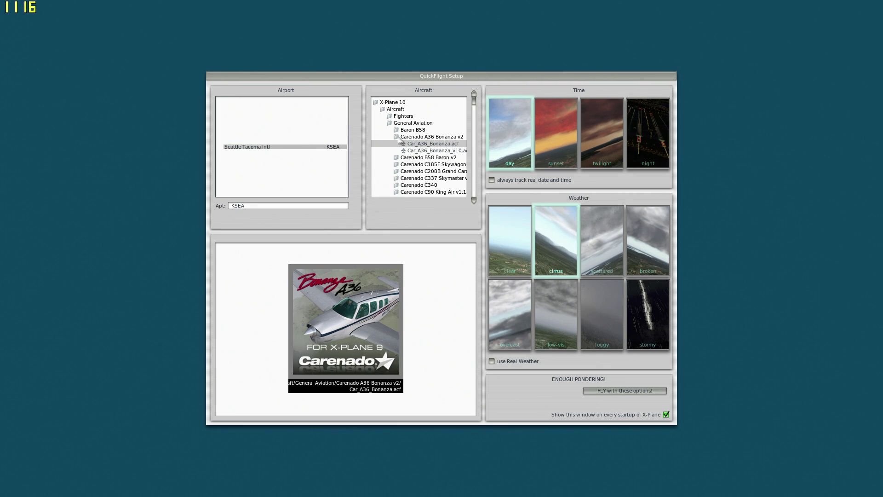
Choose Cessna_172SP.acf from the General Aviation aircraft and start the flight with these options.
{"action": "left_click", "coordinate": [388, 123]}
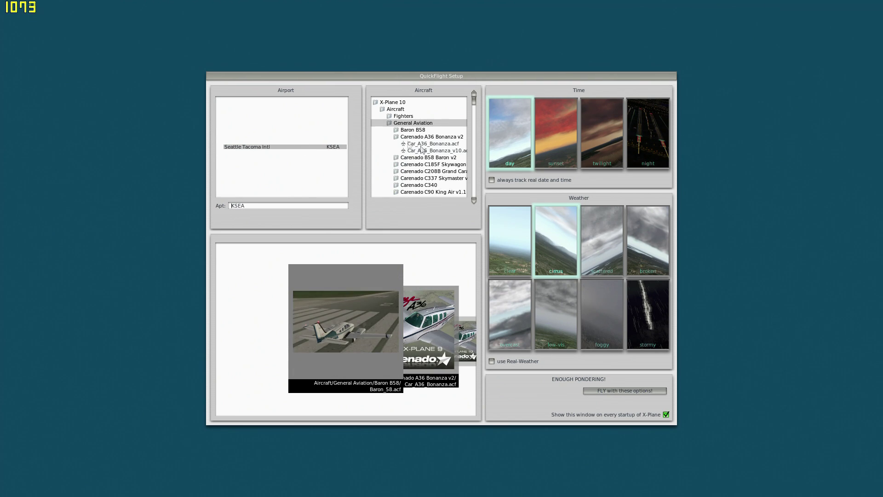
{"action": "left_click", "coordinate": [473, 200]}
{"action": "left_click", "coordinate": [473, 201]}
{"action": "left_click", "coordinate": [474, 201]}
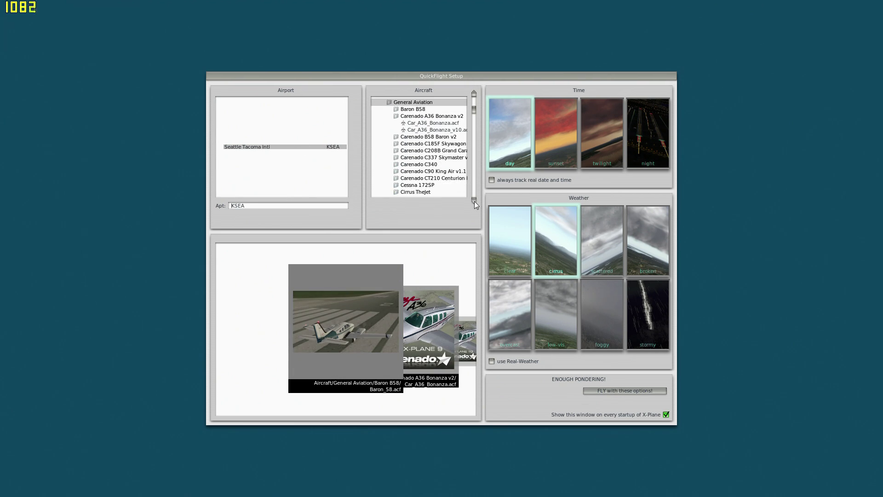
{"action": "left_click", "coordinate": [445, 187]}
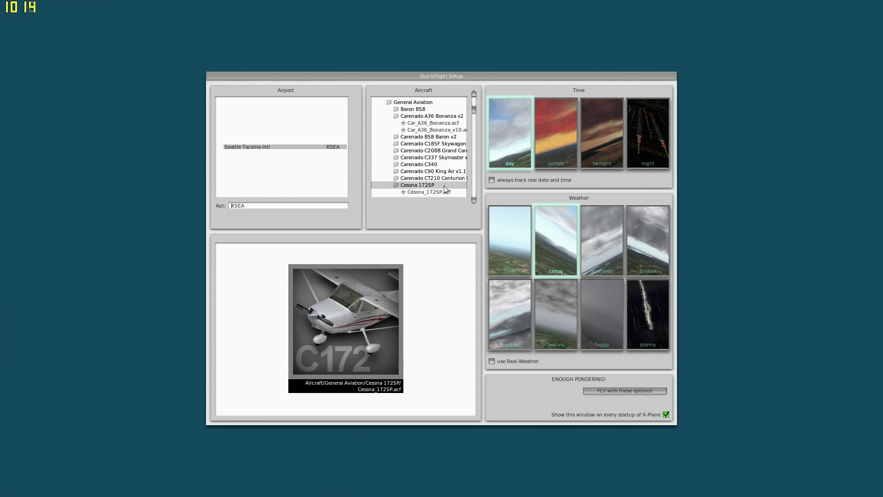
{"action": "left_click", "coordinate": [474, 201]}
{"action": "left_click", "coordinate": [474, 201]}
{"action": "left_click", "coordinate": [474, 200]}
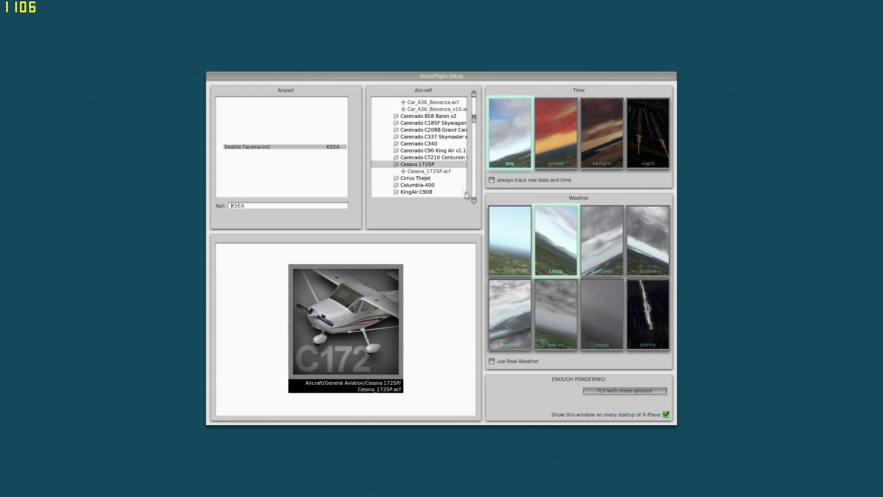
{"action": "left_click", "coordinate": [448, 173]}
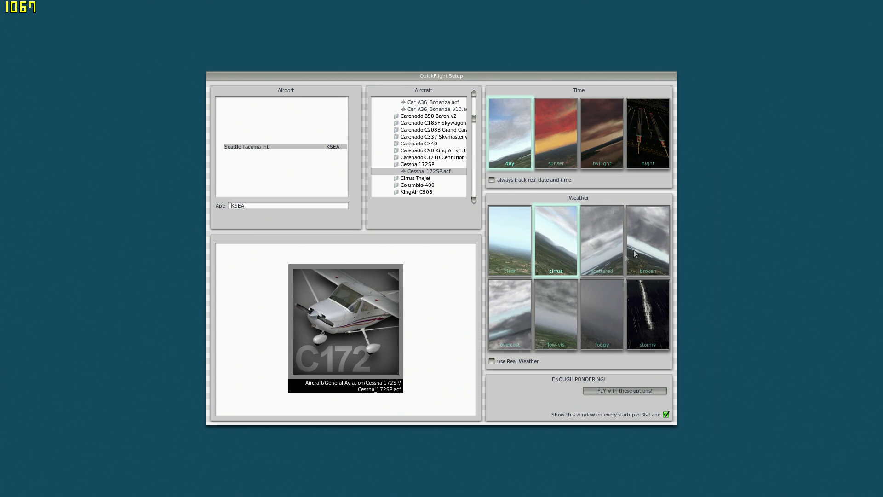
{"action": "left_click", "coordinate": [629, 391]}
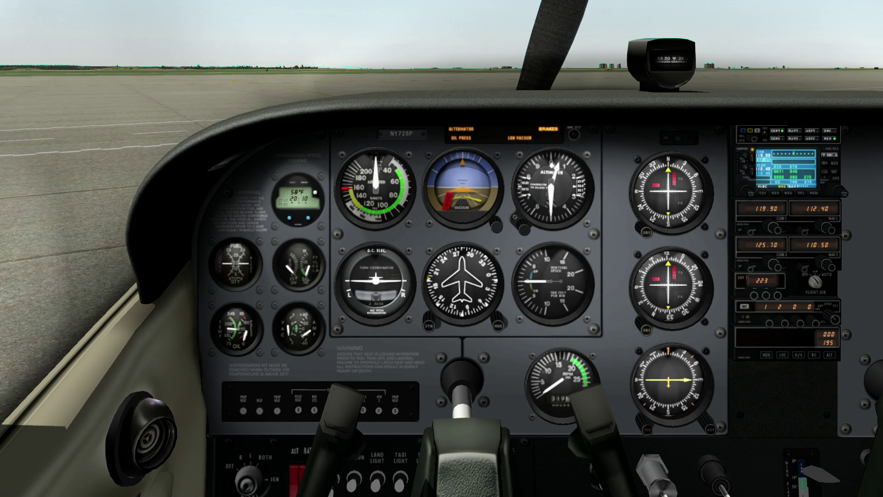
Select the 3-D Cockpit Command-Look view and look around the Cessna's cockpit.
{"action": "left_click", "coordinate": [204, 4]}
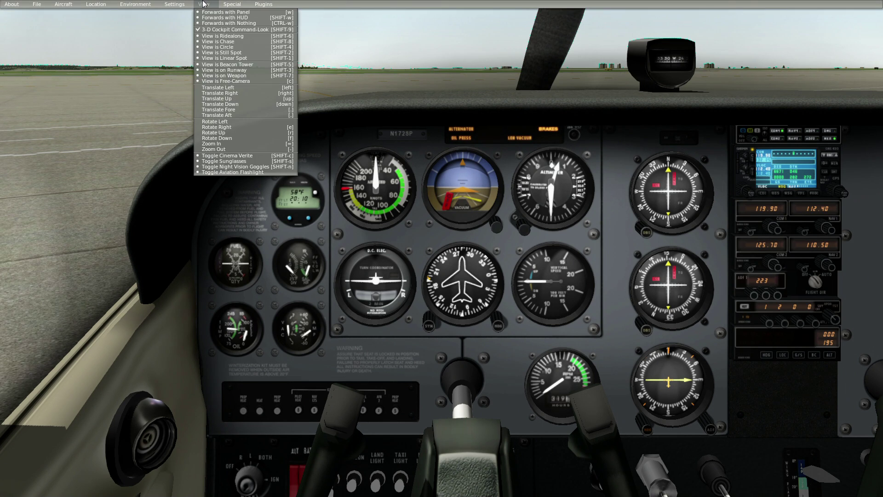
{"action": "left_click", "coordinate": [212, 31]}
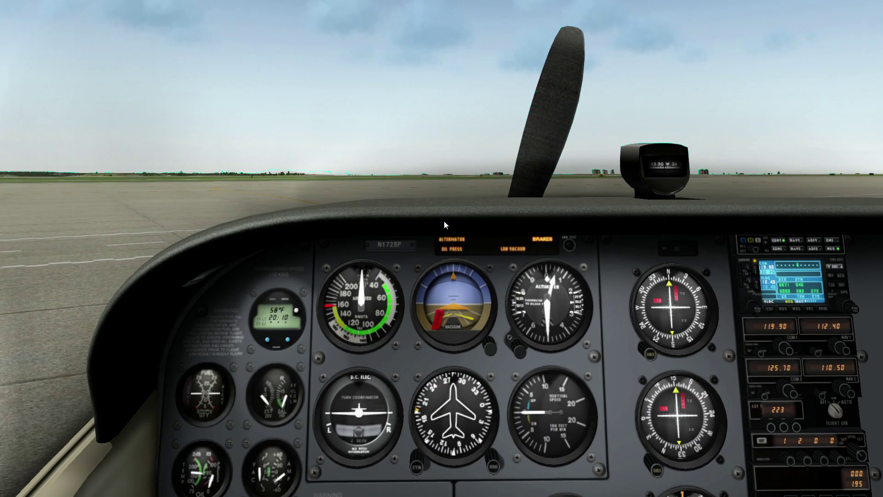
{"action": "left_click_drag", "start_coordinate": [443, 220], "coordinate": [424, 214]}
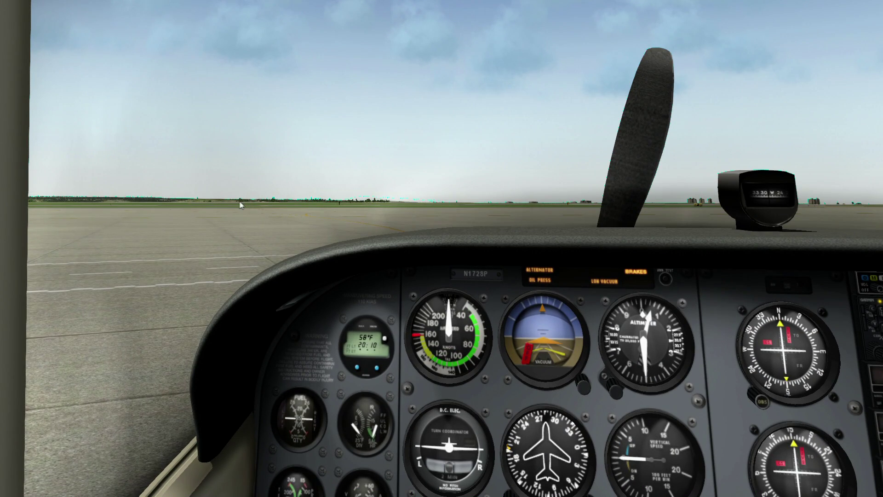
{"action": "left_click_drag", "start_coordinate": [431, 202], "coordinate": [454, 209]}
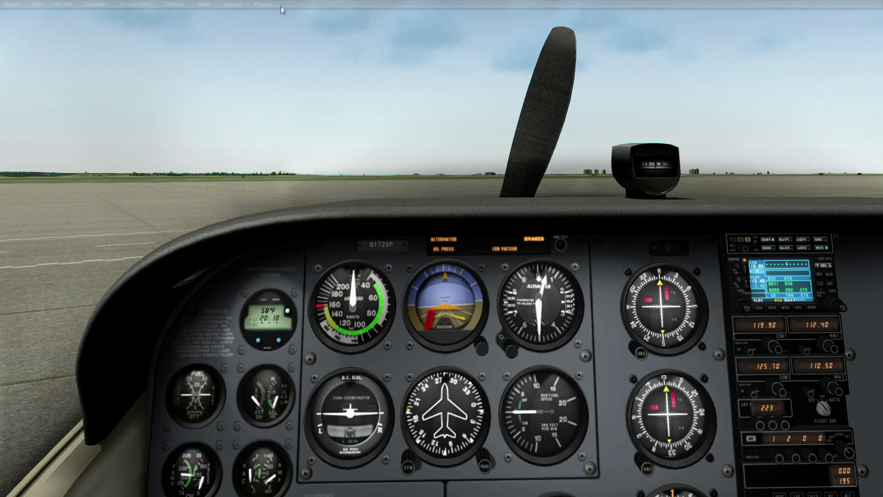
Enable the frame rate and times data sets for display in the cockpit during flight.
{"action": "left_click", "coordinate": [171, 4]}
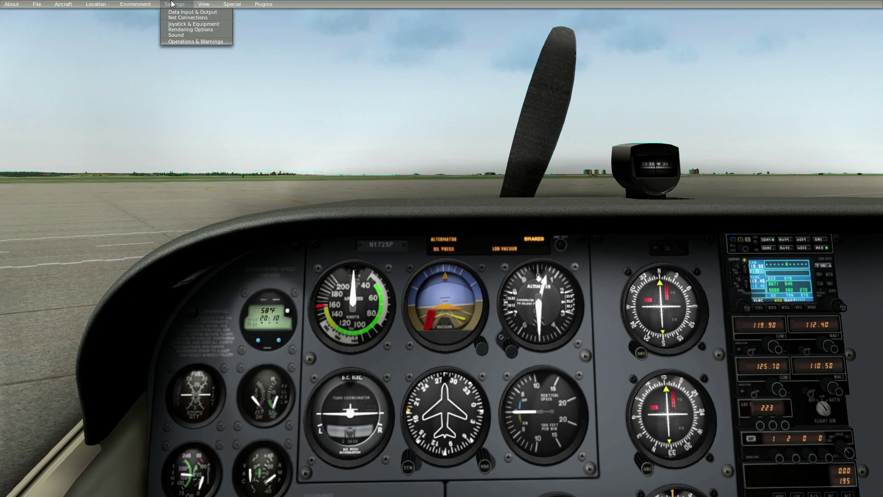
{"action": "left_click", "coordinate": [176, 12]}
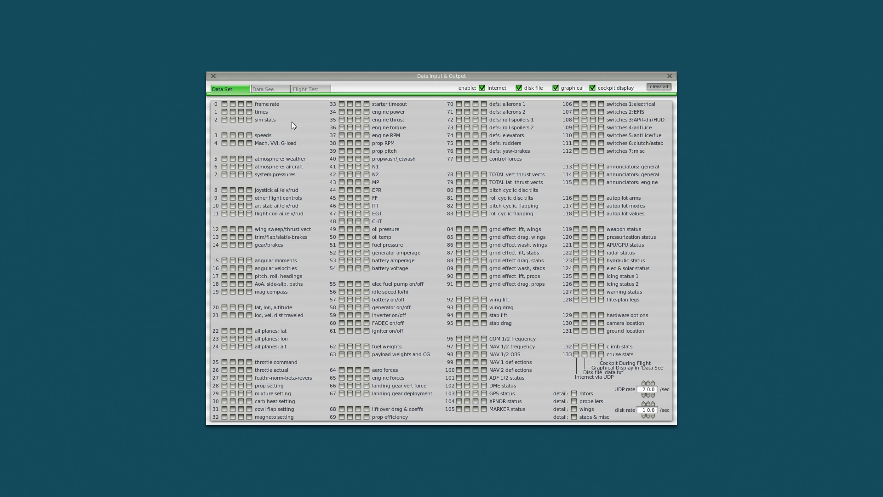
{"action": "left_click", "coordinate": [248, 105]}
{"action": "left_click", "coordinate": [251, 115]}
{"action": "left_click", "coordinate": [670, 77]}
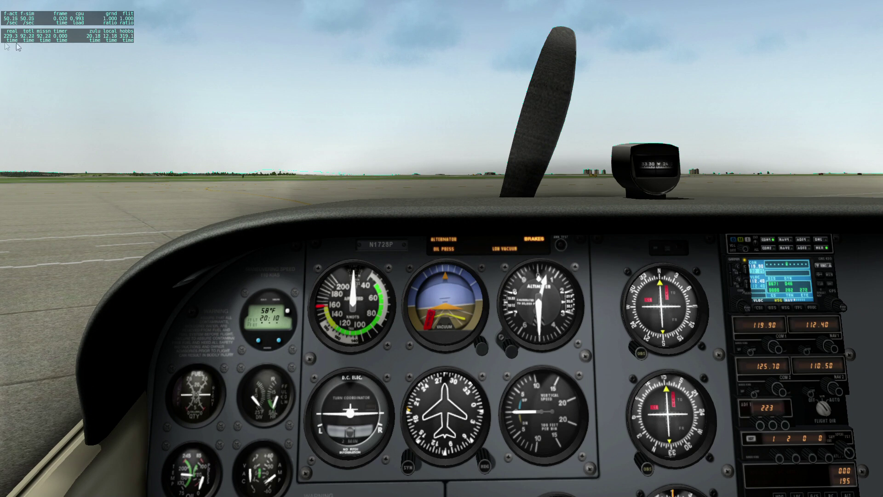
Turn off the cockpit display of the times data set, leaving the frame rate enabled.
{"action": "left_click", "coordinate": [175, 4]}
{"action": "left_click", "coordinate": [177, 12]}
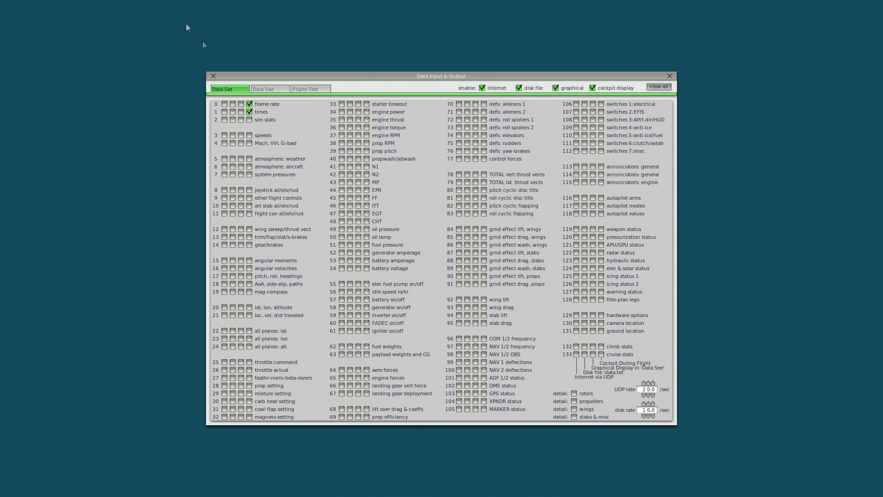
{"action": "left_click", "coordinate": [671, 75]}
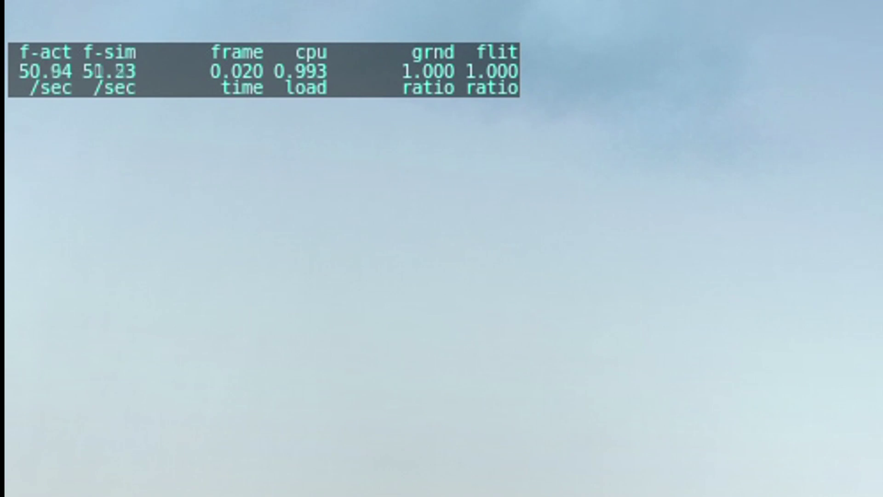
Switch to GPU-Z to check the GPU load and memory used while the simulator runs, and return to X-Plane.
{"action": "mouse_move", "coordinate": [53, 1]}
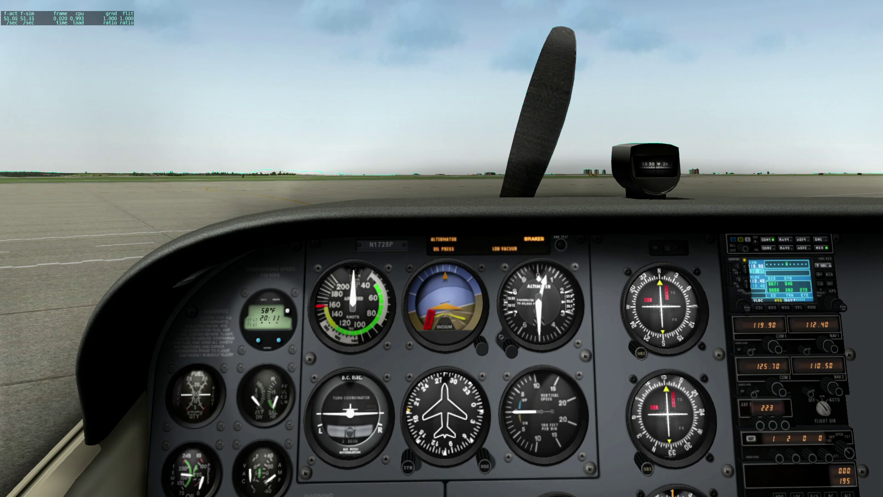
{"action": "key", "text": "alt+Tab"}
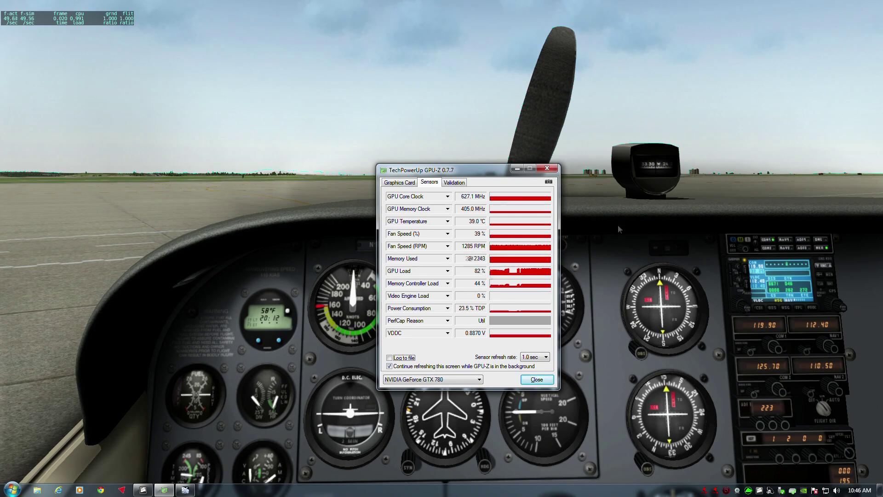
{"action": "left_click", "coordinate": [414, 83]}
Set the shadow detail to global (melt your GPU) in the rendering options and return to the cockpit.
{"action": "mouse_move", "coordinate": [239, 4]}
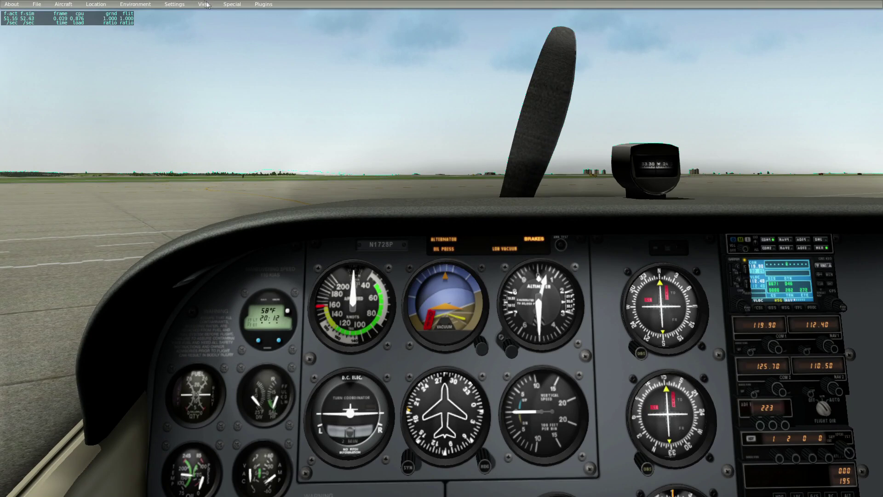
{"action": "left_click", "coordinate": [171, 4]}
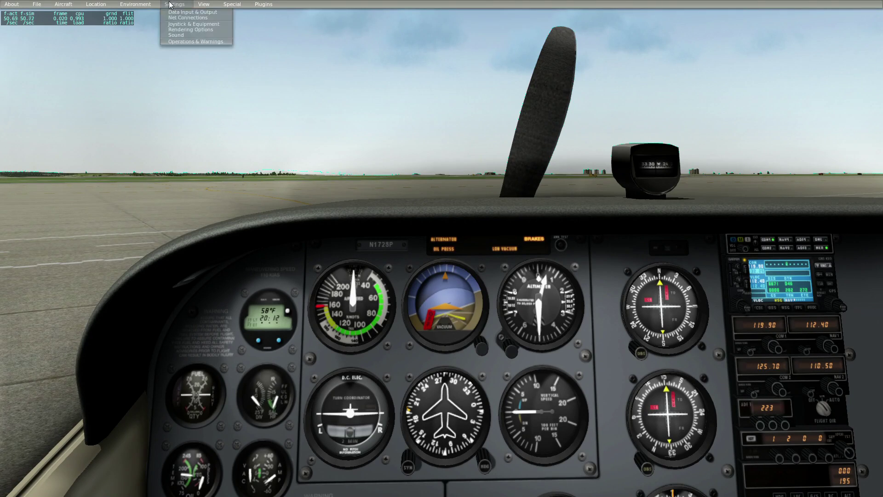
{"action": "left_click", "coordinate": [183, 30]}
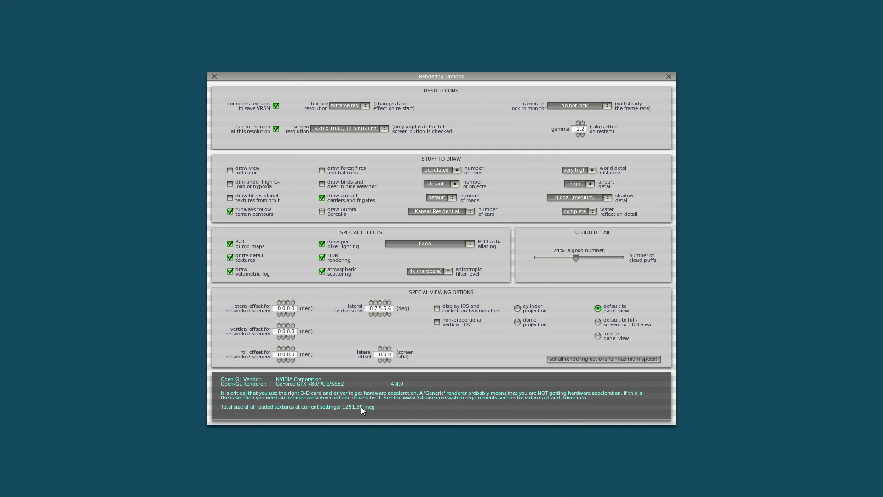
{"action": "left_click", "coordinate": [567, 197]}
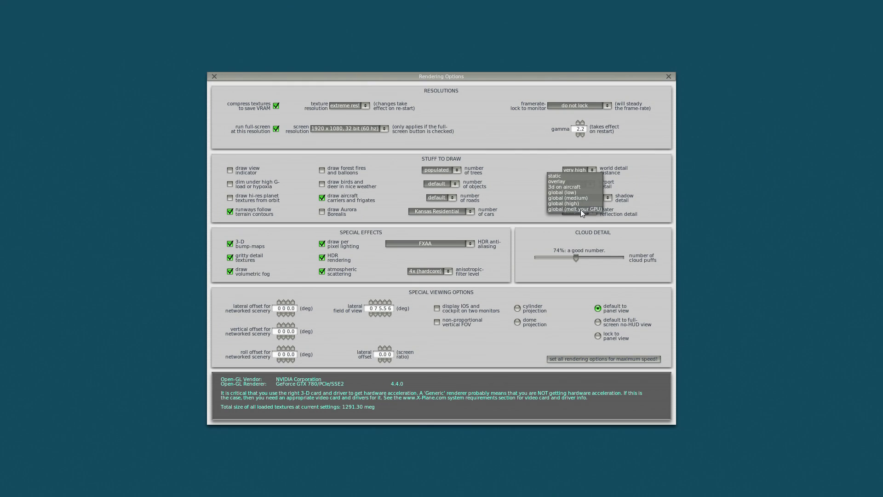
{"action": "left_click", "coordinate": [581, 209]}
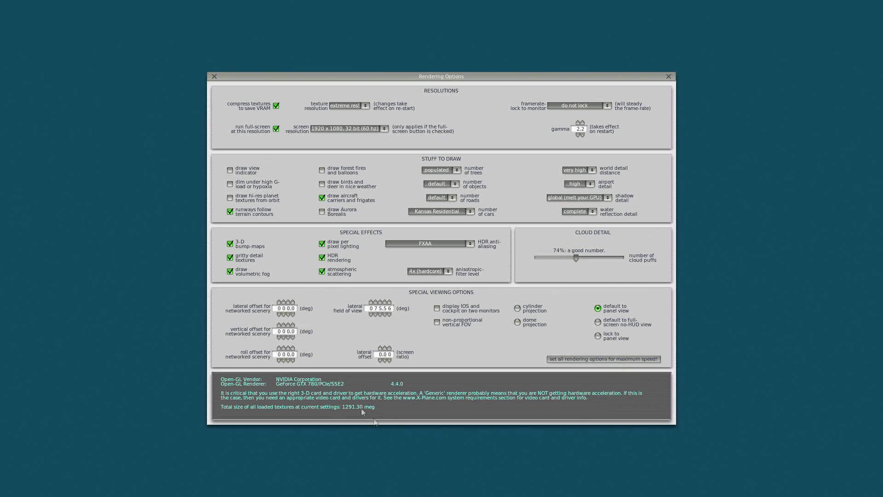
{"action": "left_click", "coordinate": [669, 77]}
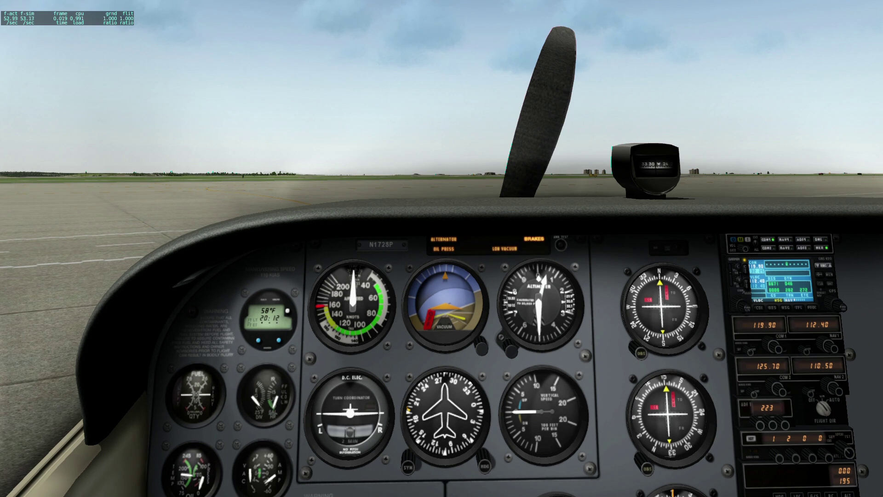
Check the GPU sensor readings in GPU-Z with the changed shadow detail, and return to X-Plane.
{"action": "key", "text": "alt+Tab"}
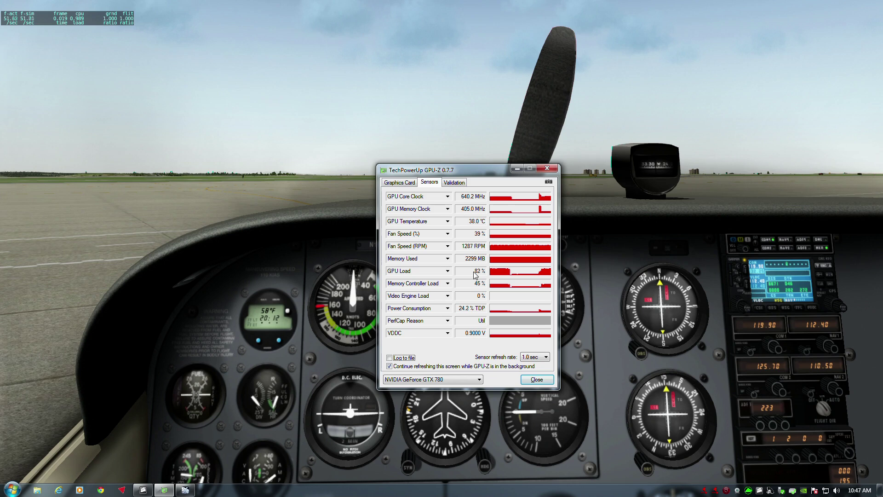
{"action": "left_click", "coordinate": [289, 187]}
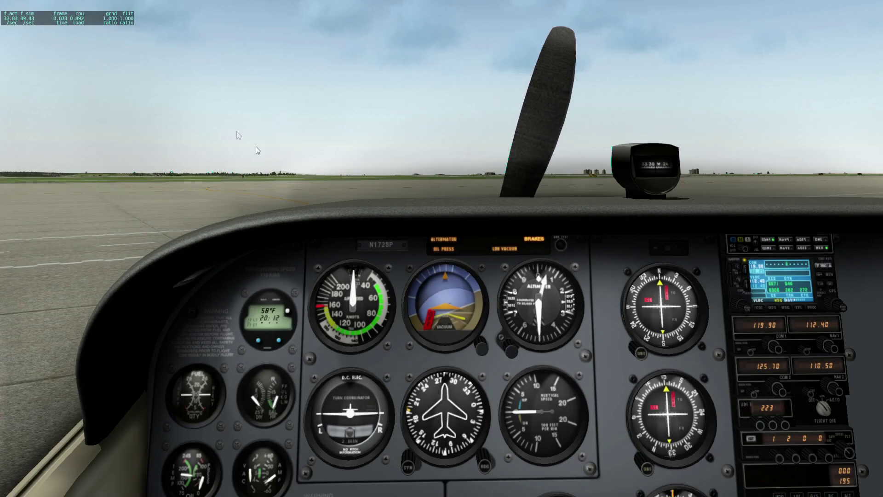
Set the number of roads to extreme in the rendering options and return to the cockpit.
{"action": "mouse_move", "coordinate": [172, 6]}
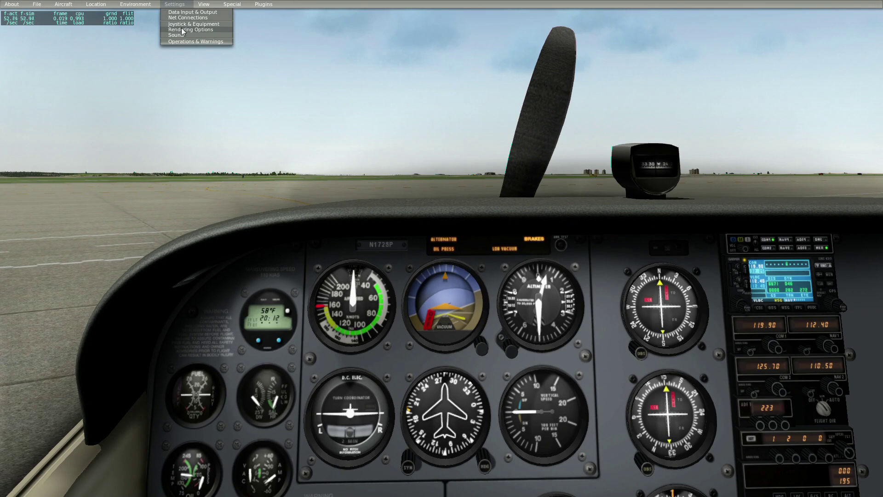
{"action": "left_click", "coordinate": [177, 30]}
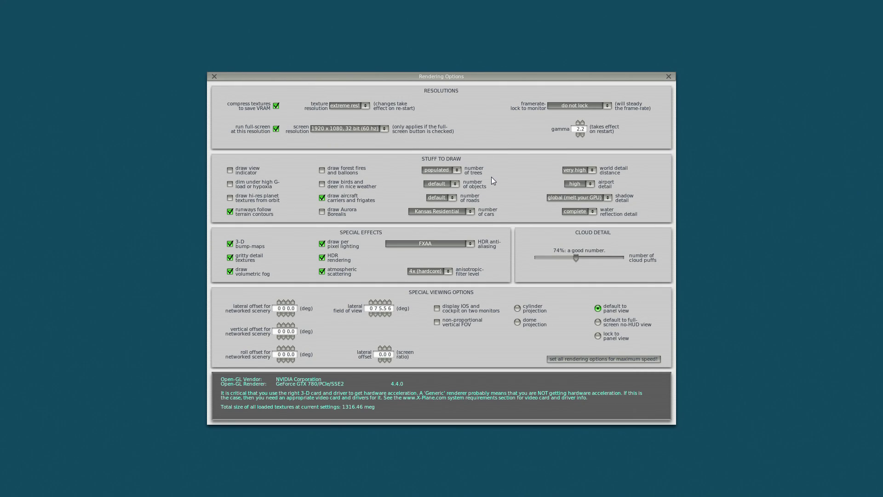
{"action": "left_click", "coordinate": [455, 170]}
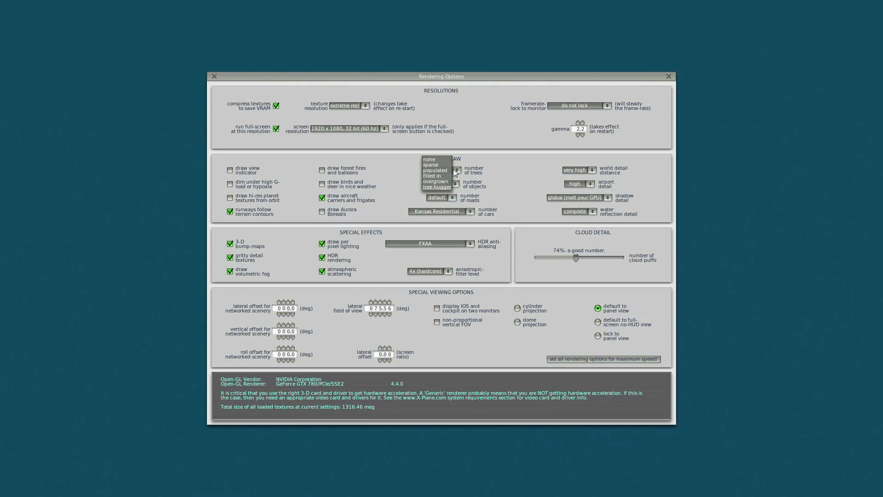
{"action": "left_click", "coordinate": [476, 192]}
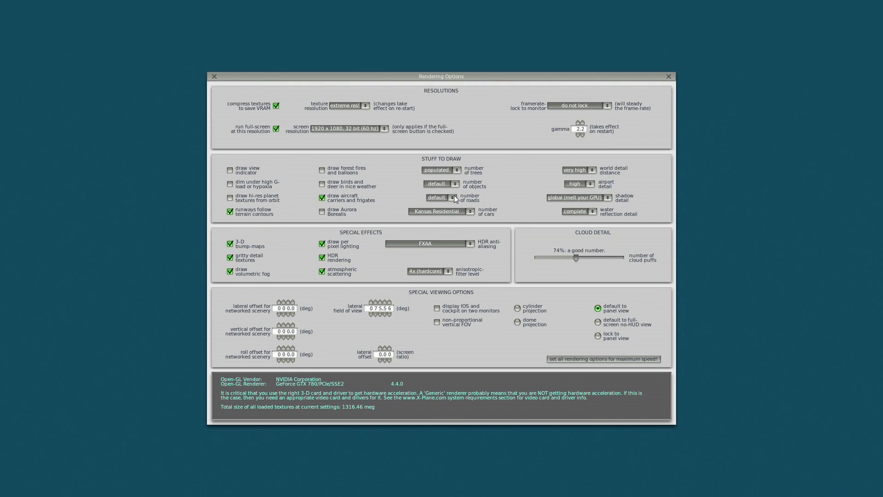
{"action": "left_click", "coordinate": [452, 198]}
{"action": "left_click", "coordinate": [669, 76]}
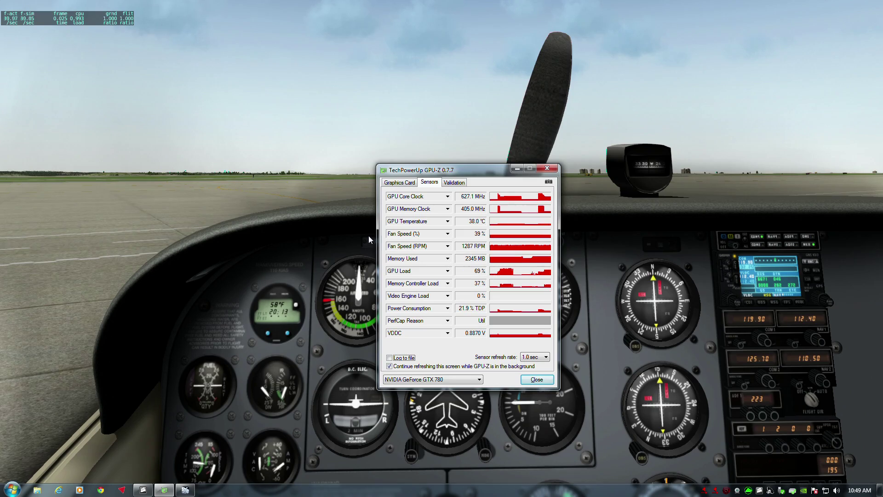
Return from GPU-Z to X-Plane and look out of the right side window and back to the instrument panel.
{"action": "left_click", "coordinate": [335, 203]}
{"action": "left_click_drag", "start_coordinate": [338, 192], "coordinate": [566, 167]}
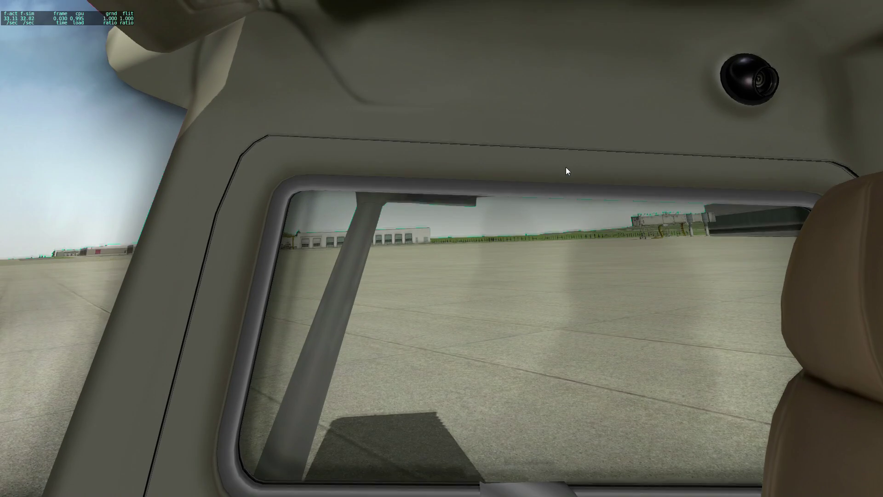
{"action": "left_click_drag", "start_coordinate": [670, 214], "coordinate": [426, 225]}
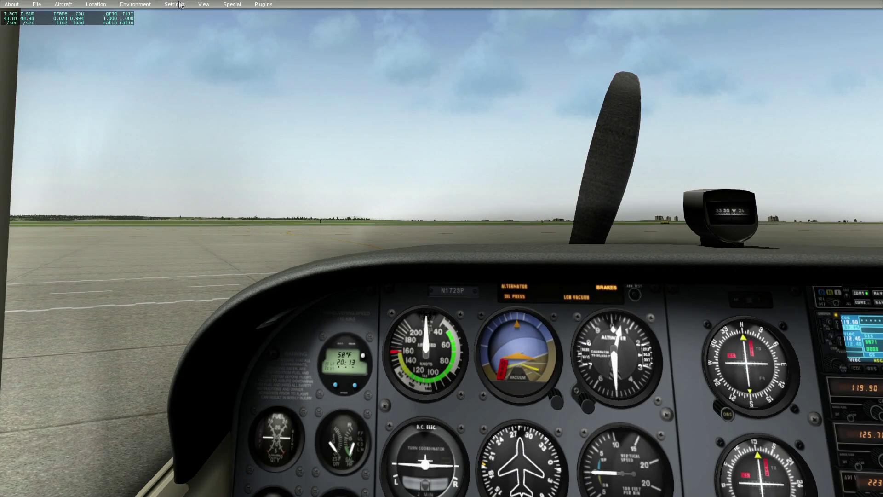
Turn off HDR rendering in the special effects of the rendering options.
{"action": "left_click", "coordinate": [182, 5]}
{"action": "left_click", "coordinate": [197, 29]}
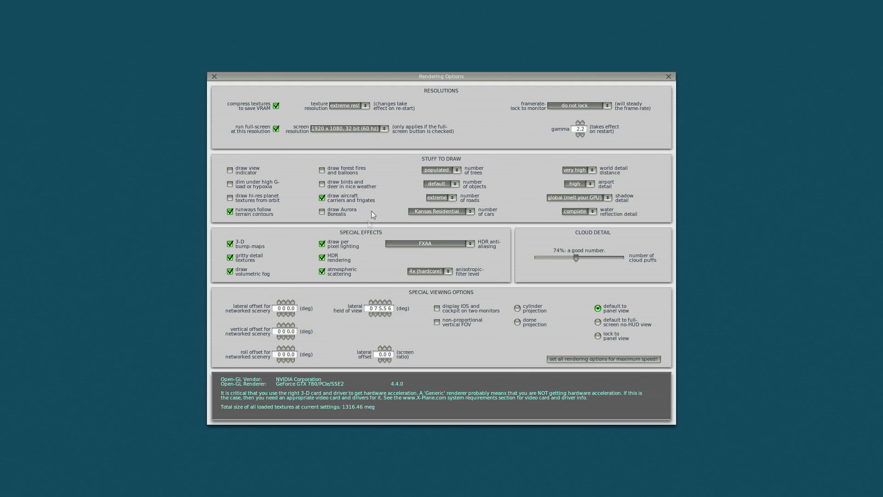
{"action": "left_click", "coordinate": [322, 258]}
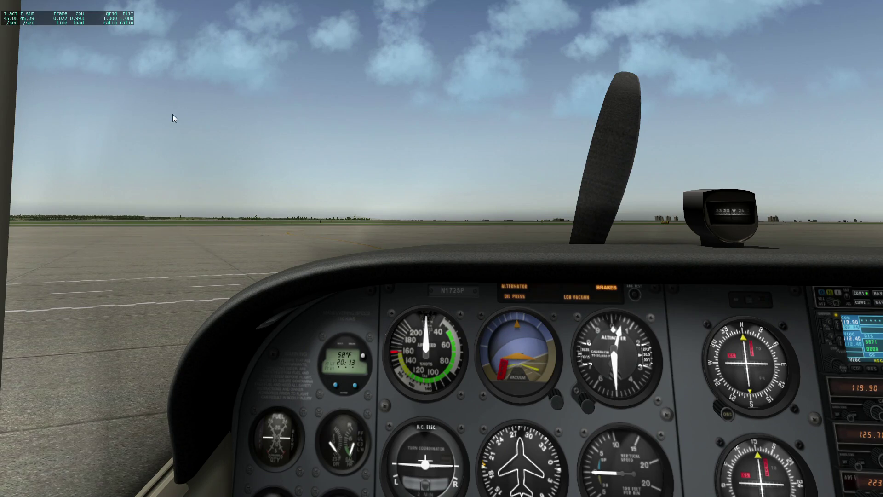
Look out of both sides of the cockpit with the changed rendering, check the GPU load in GPU-Z, and return to X-Plane.
{"action": "key", "text": "Right"}
{"action": "key", "text": "Left"}
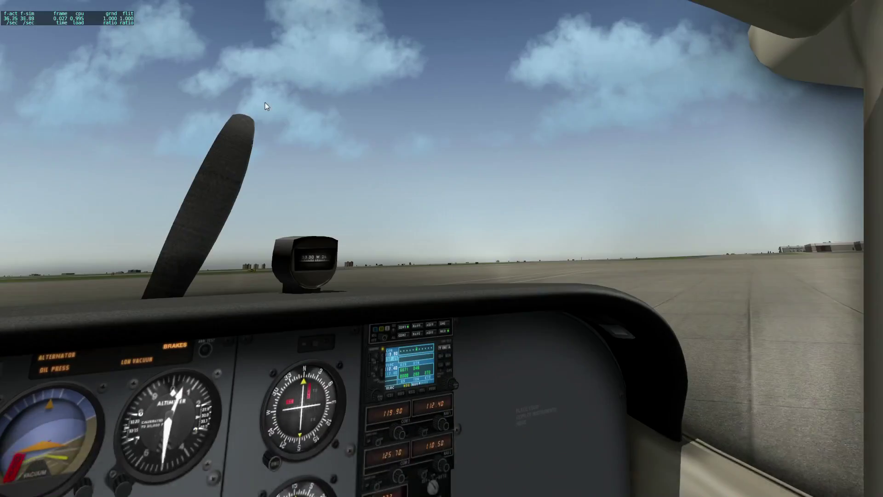
{"action": "key", "text": "Right"}
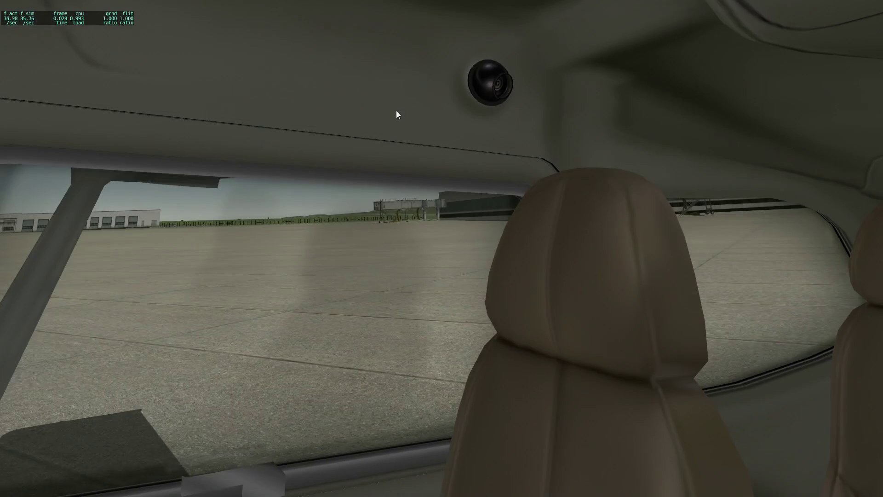
{"action": "key", "text": "Left"}
{"action": "key", "text": "Left"}
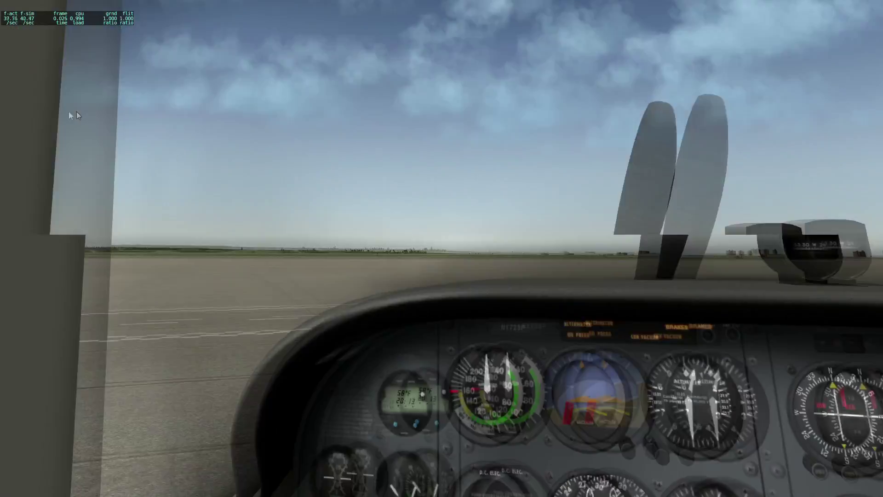
{"action": "key", "text": "Left"}
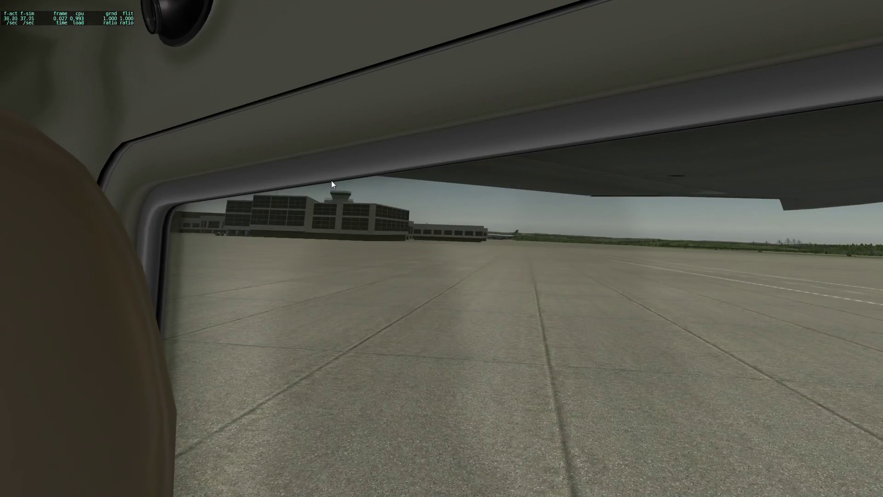
{"action": "key", "text": "Right"}
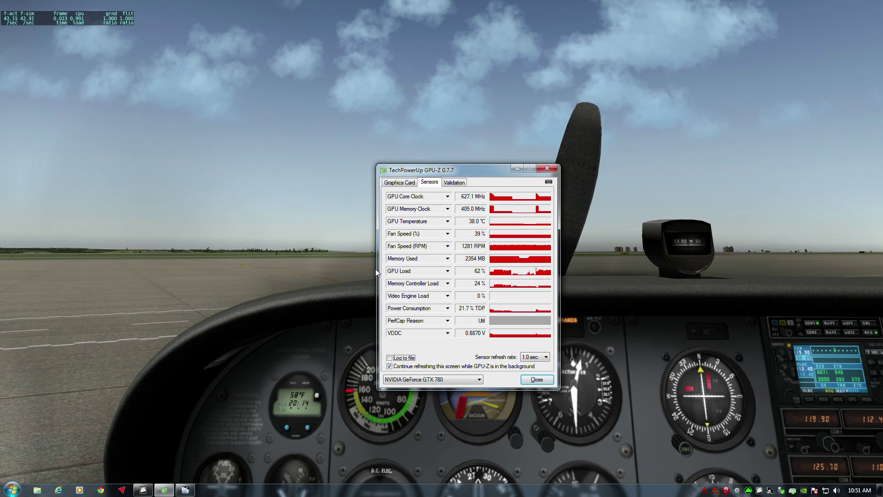
{"action": "mouse_move", "coordinate": [441, 288]}
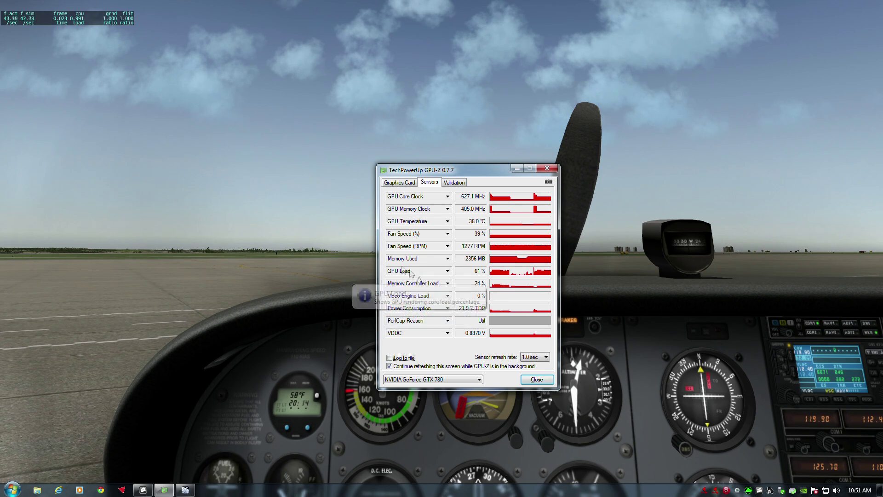
{"action": "left_click", "coordinate": [337, 220]}
Set both the screen anti-aliasing and the anisotropic filter level to 16x (extreme) in the rendering options.
{"action": "mouse_move", "coordinate": [203, 4]}
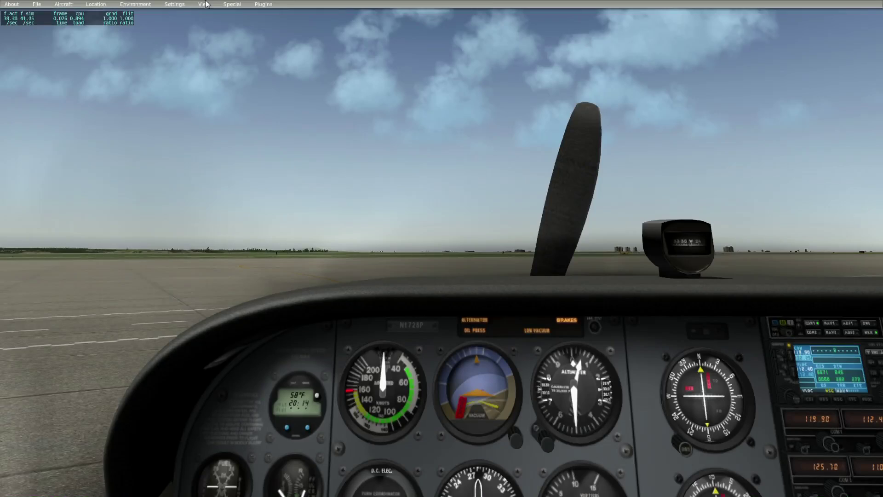
{"action": "left_click", "coordinate": [174, 3]}
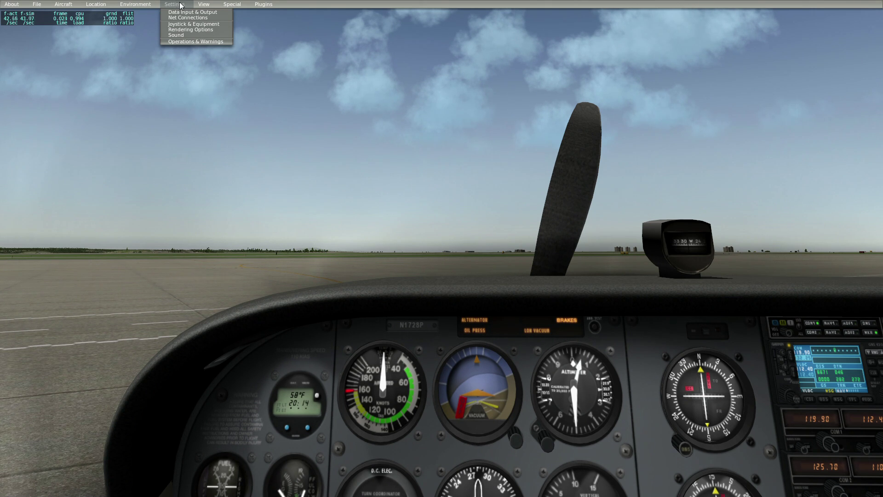
{"action": "left_click", "coordinate": [195, 29]}
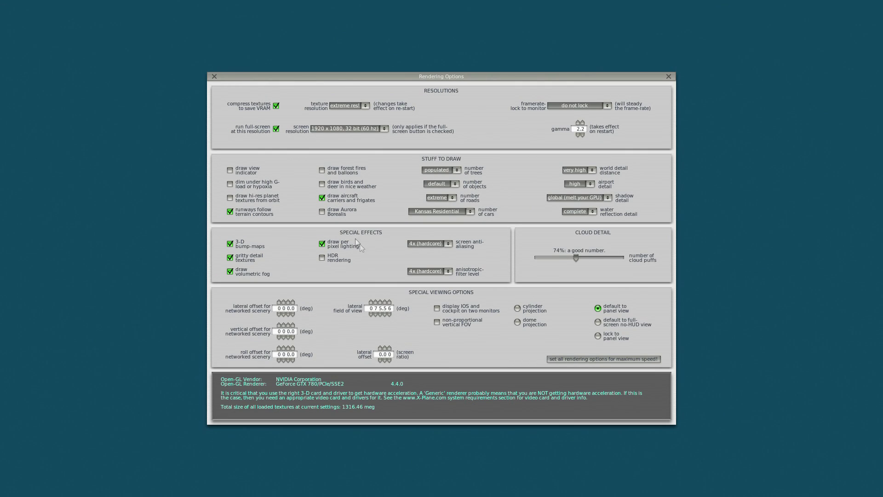
{"action": "left_click", "coordinate": [448, 244]}
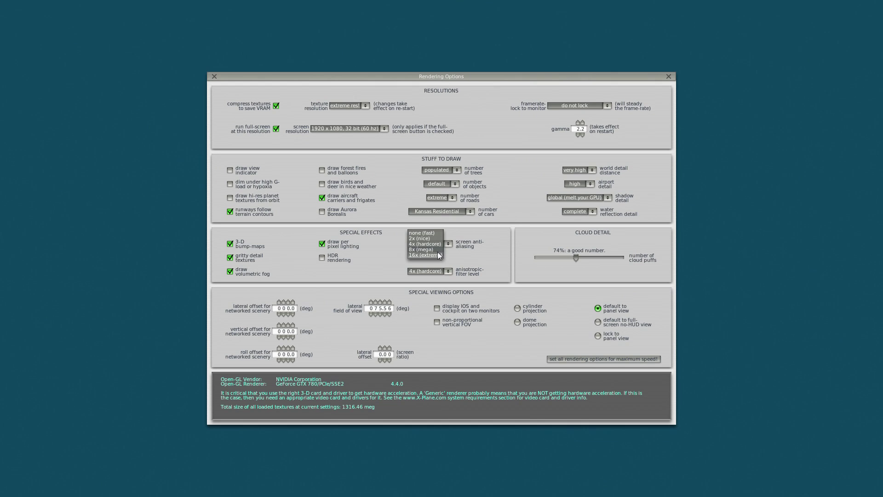
{"action": "left_click", "coordinate": [438, 253]}
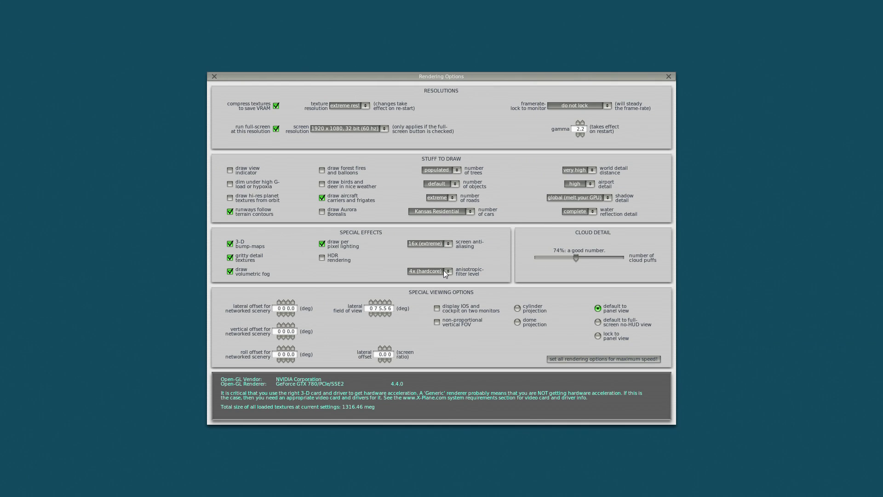
{"action": "left_click", "coordinate": [445, 273]}
{"action": "left_click", "coordinate": [435, 281]}
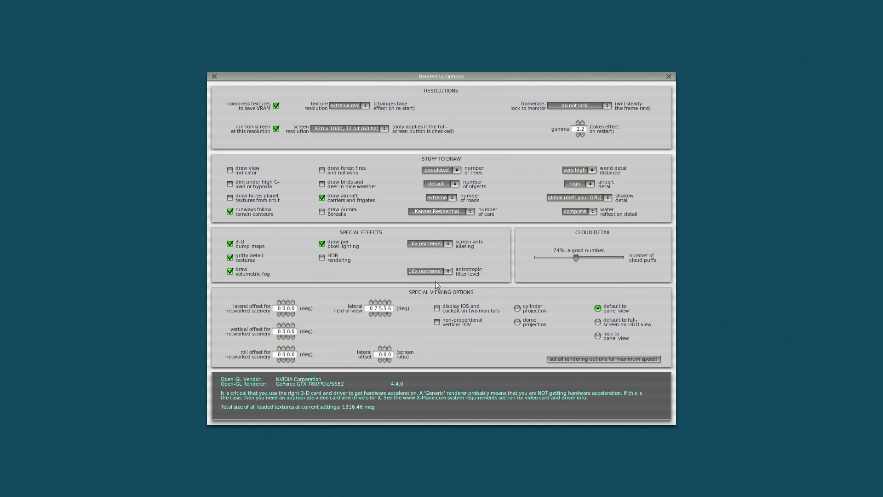
Set the number of cars to Los Angeles Downtown, the number of objects to extreme and the number of trees to tree hugger.
{"action": "left_click", "coordinate": [451, 209]}
{"action": "left_click", "coordinate": [444, 228]}
{"action": "left_click", "coordinate": [449, 184]}
{"action": "left_click", "coordinate": [444, 212]}
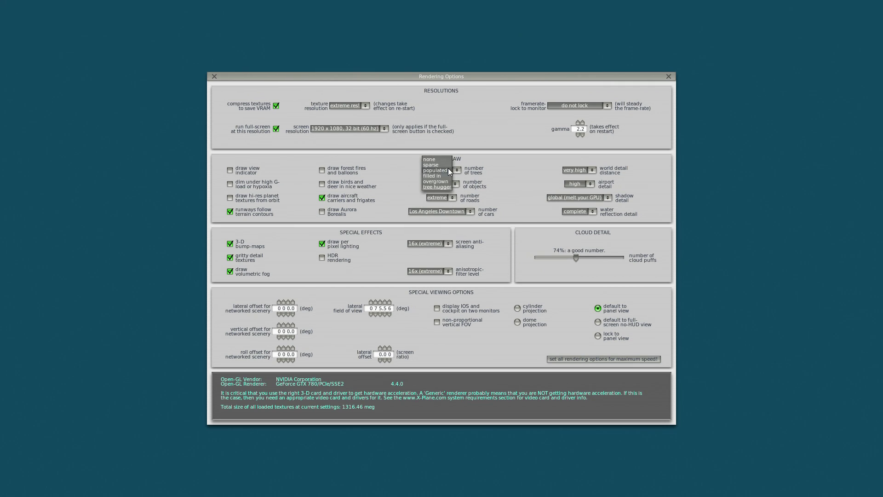
{"action": "left_click", "coordinate": [445, 188]}
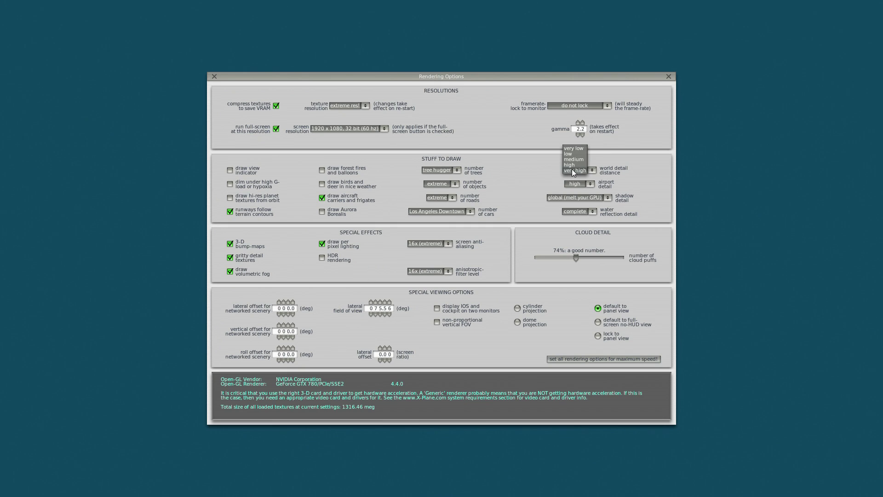
Select very high for the world detail distance, and go through the airport detail and water reflection detail settings.
{"action": "left_click", "coordinate": [572, 169]}
{"action": "left_click", "coordinate": [577, 184]}
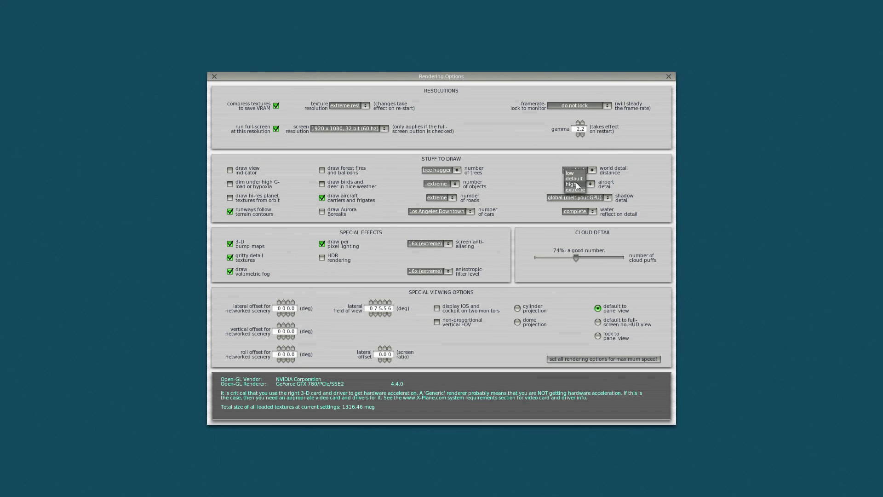
{"action": "left_click", "coordinate": [583, 213]}
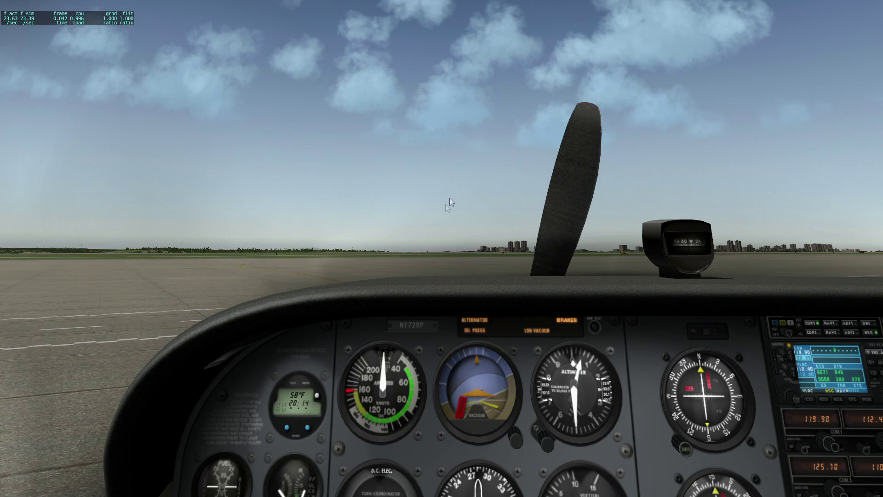
Compare the simulator's frame rate with the GPU load and memory used in GPU-Z, and return to X-Plane.
{"action": "key", "text": "Down"}
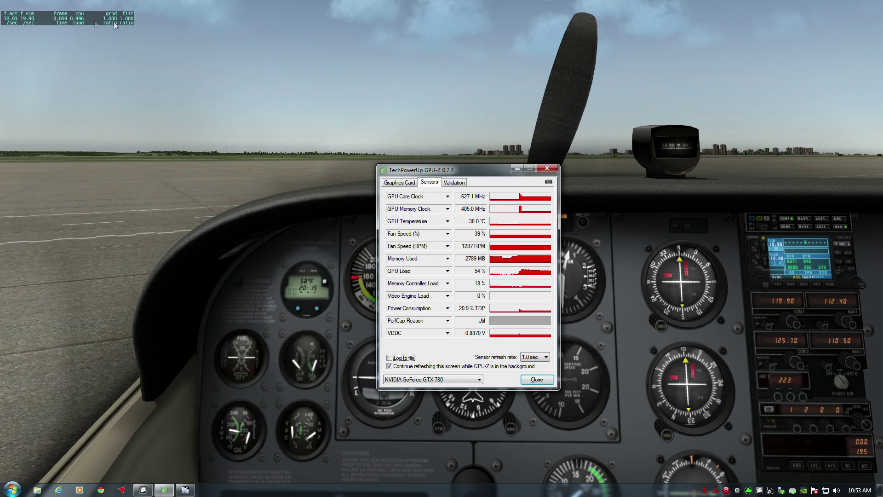
{"action": "left_click", "coordinate": [179, 6]}
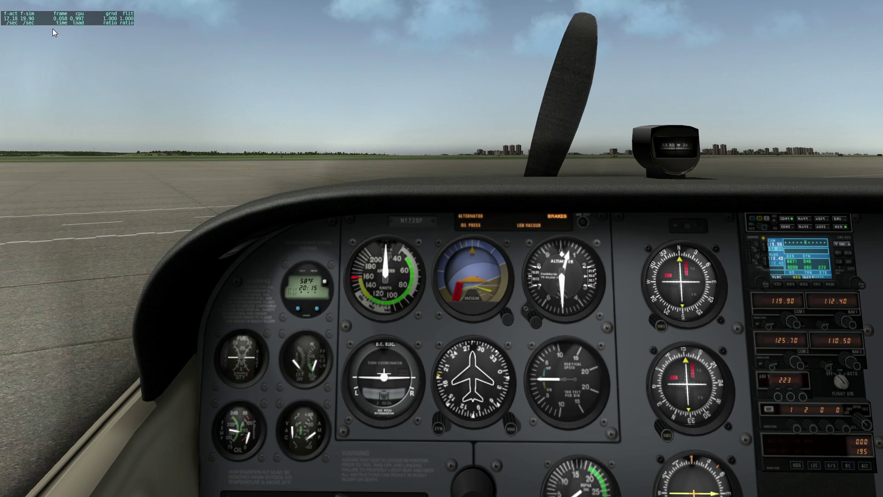
{"action": "key", "text": "alt+Tab"}
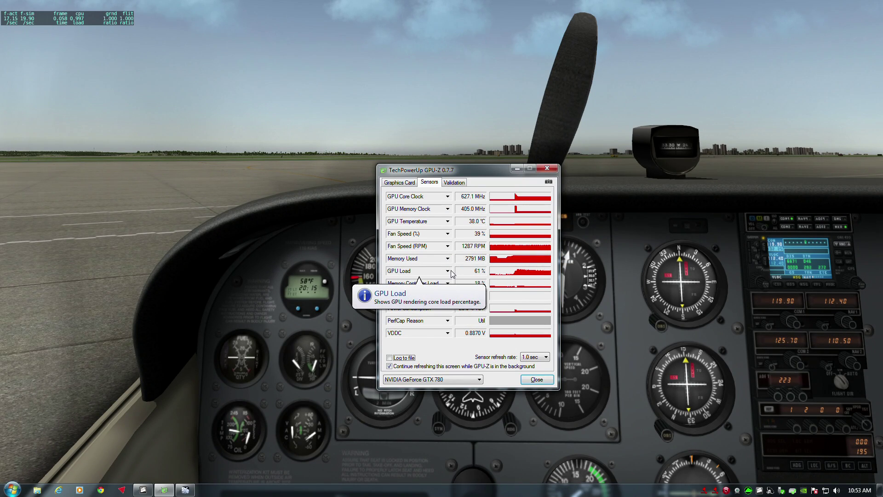
{"action": "mouse_move", "coordinate": [107, 8]}
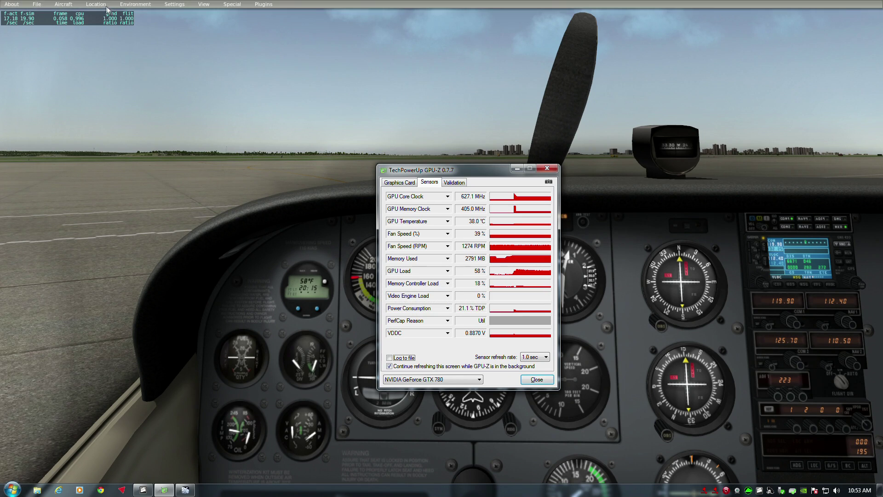
{"action": "left_click", "coordinate": [125, 40]}
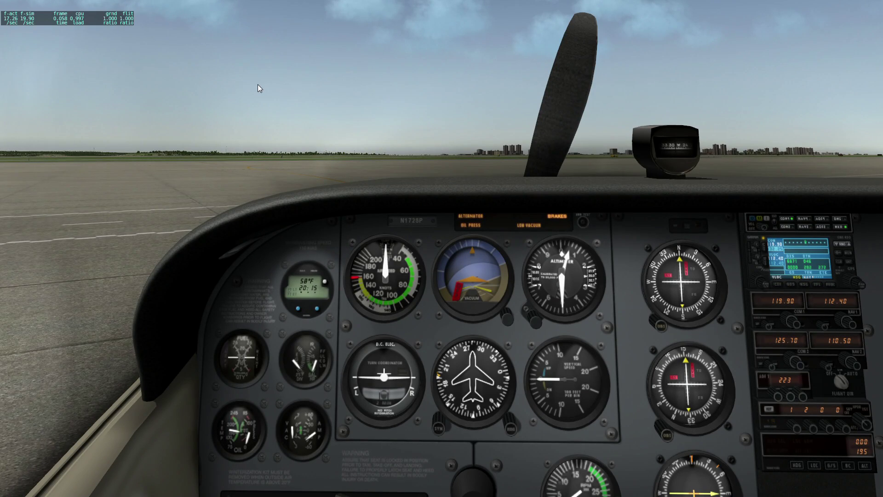
Look around from the cockpit through the right and left windows to examine the scenery and frame rate, ending at the instrument panel.
{"action": "key", "text": "e"}
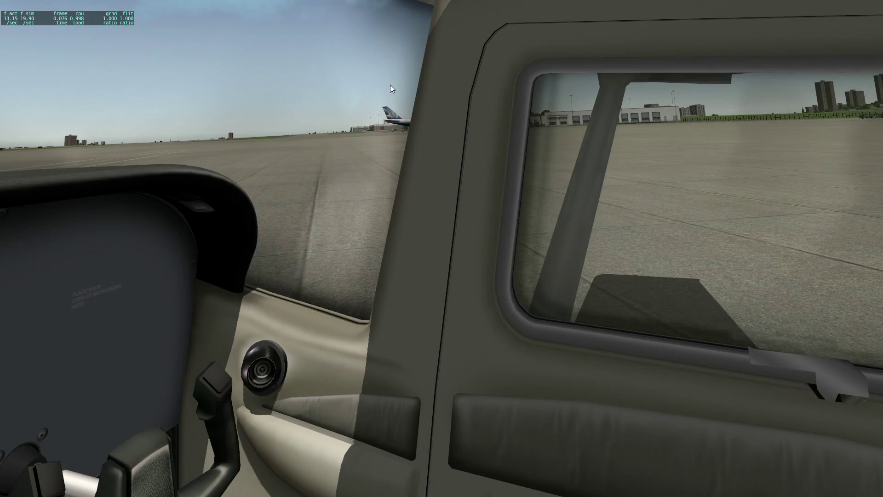
{"action": "key", "text": "e"}
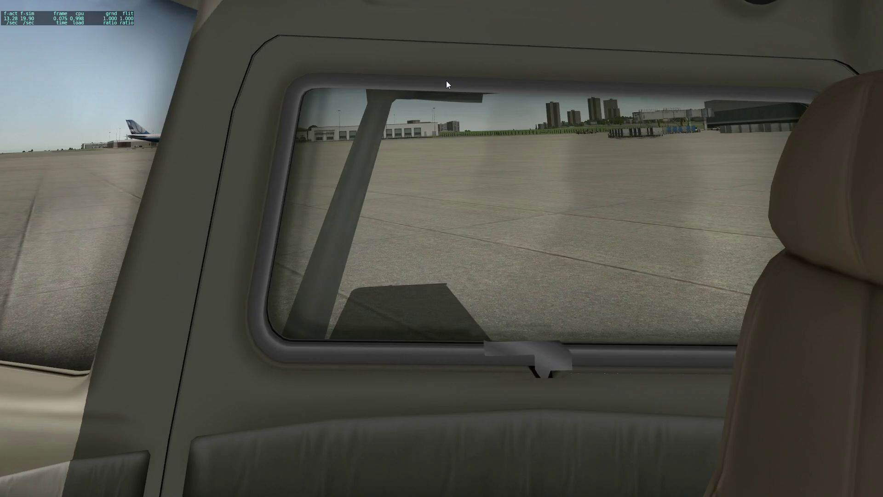
{"action": "key", "text": "q"}
{"action": "key", "text": "e"}
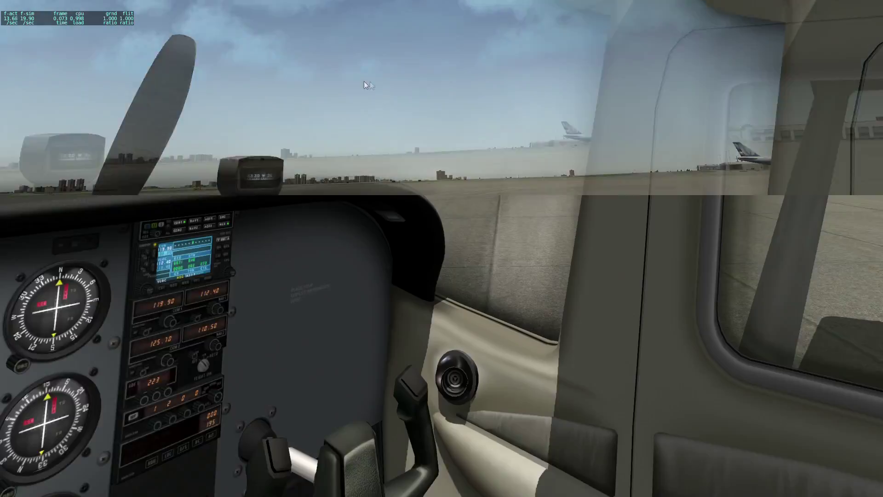
{"action": "key", "text": "e"}
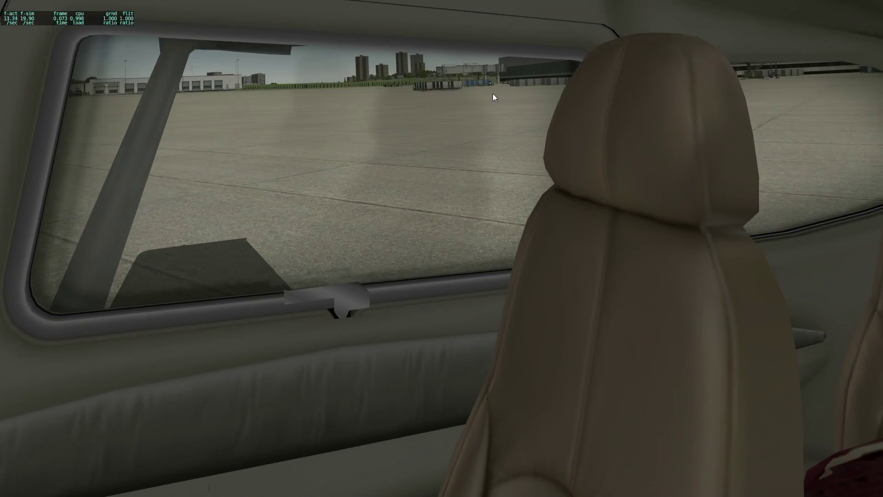
{"action": "key", "text": "e"}
{"action": "key", "text": "q"}
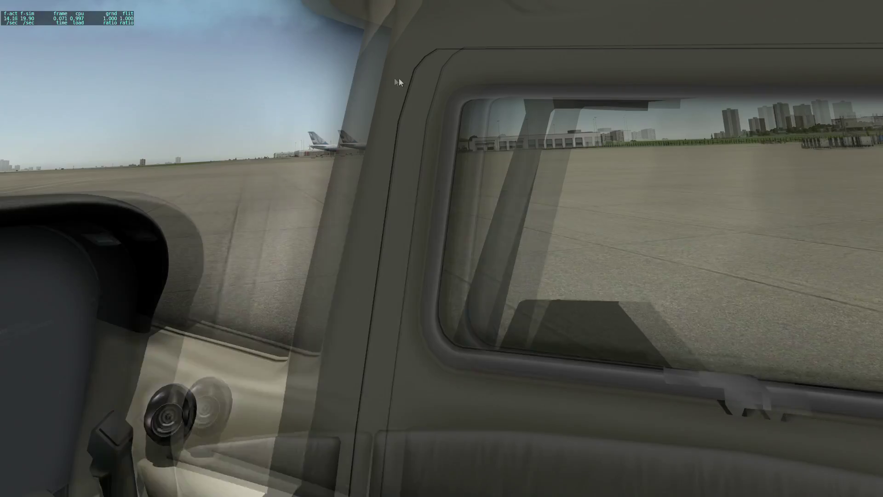
{"action": "key", "text": "q"}
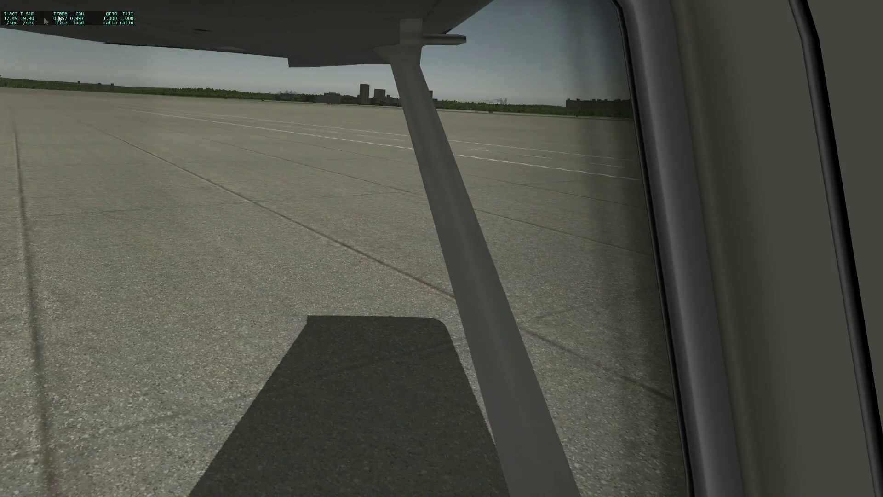
{"action": "key", "text": "e"}
{"action": "key", "text": "e"}
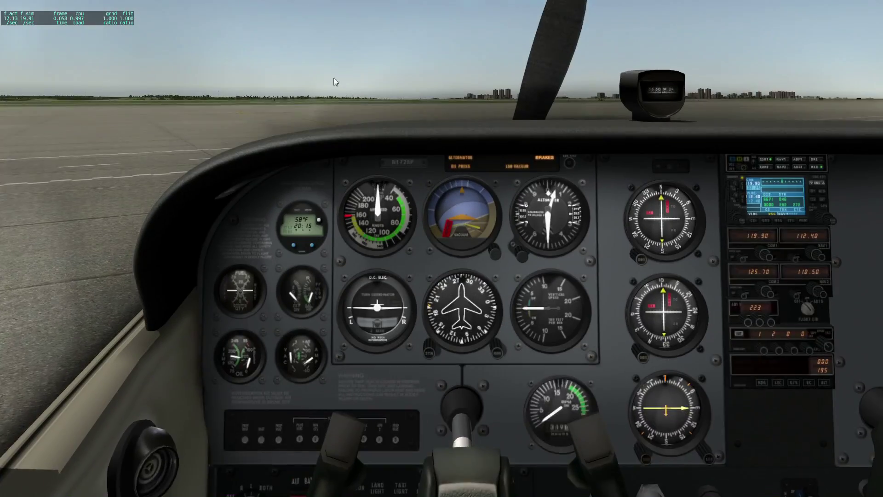